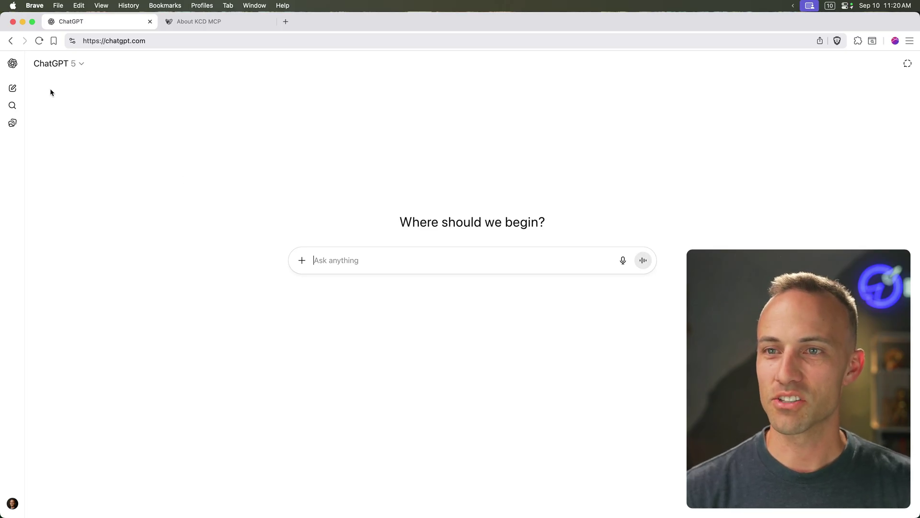
Turn on the Developer mode toggle under Settings > Connectors > Advanced settings.
left_click(13, 503)
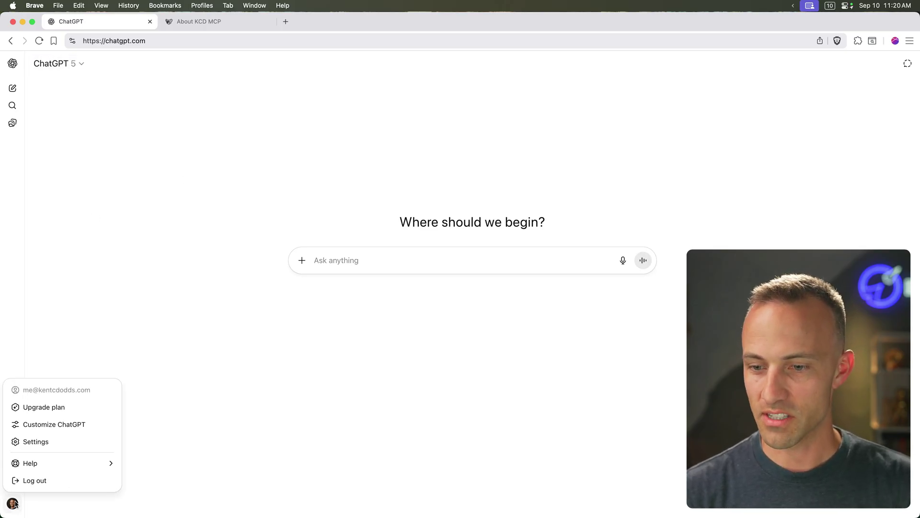
left_click(14, 442)
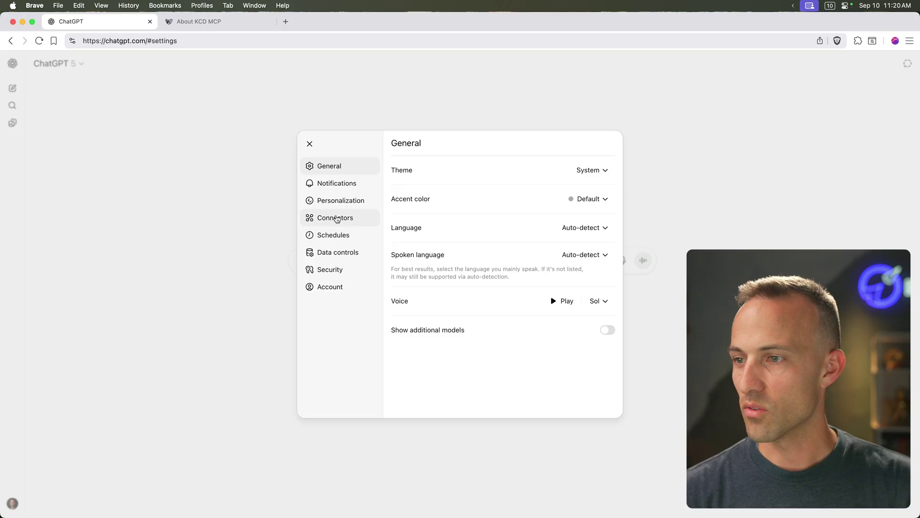
left_click(337, 219)
scroll(497, 249, "down", 1)
left_click(440, 397)
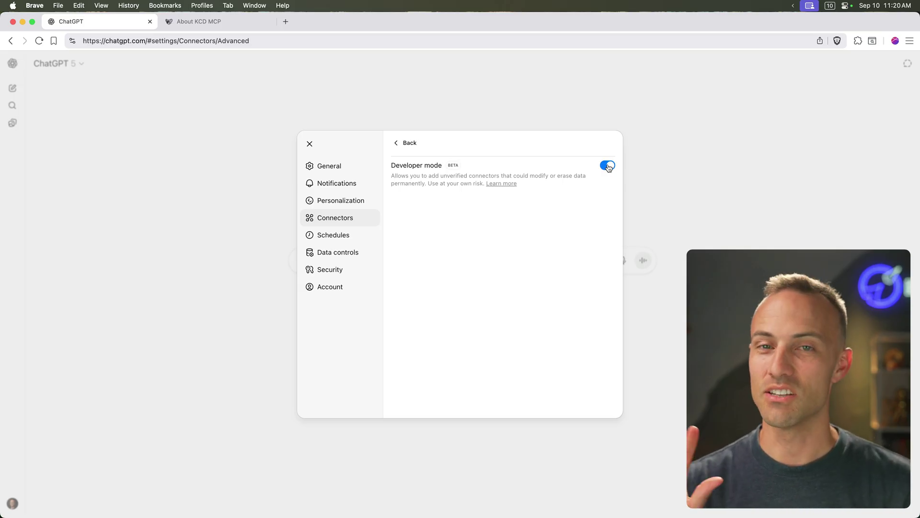
Create a connector named kentcdodds.com with the description 'Blog posts and content from kentcdodds.com'.
left_click(399, 144)
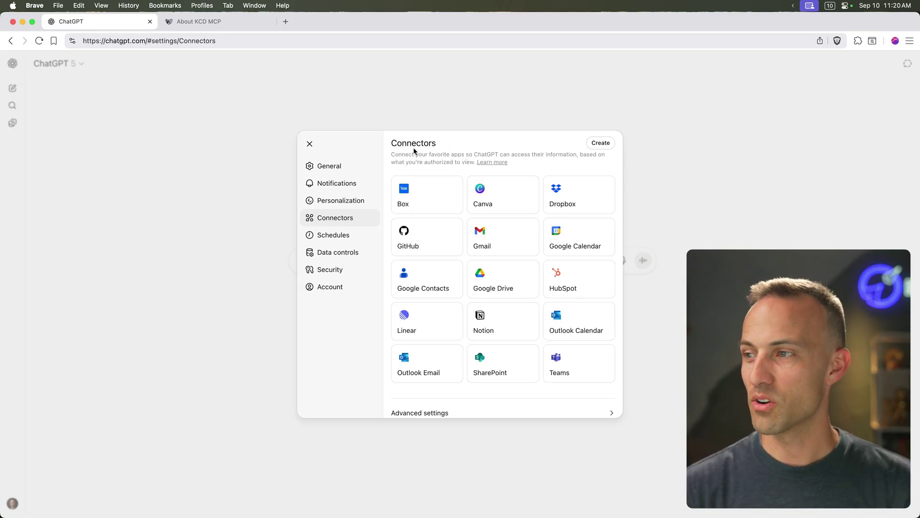
left_click(600, 144)
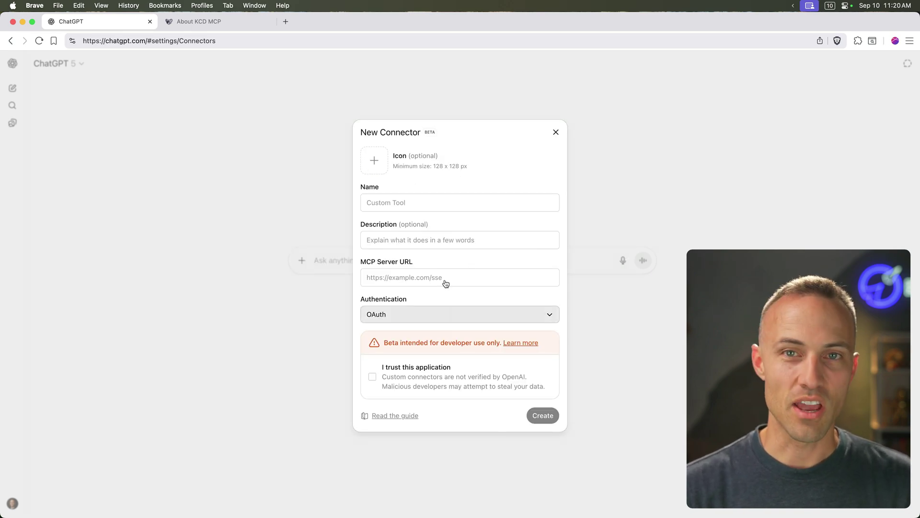
left_click(413, 200)
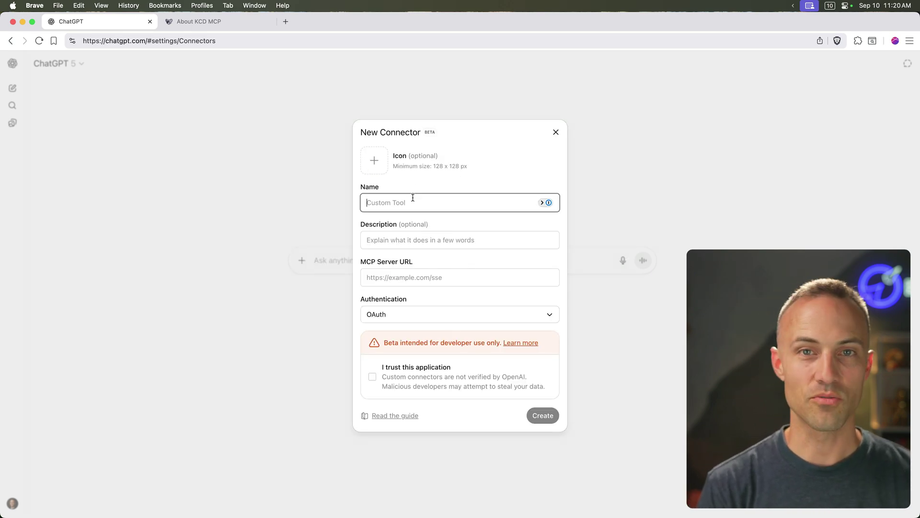
type("kentcd")
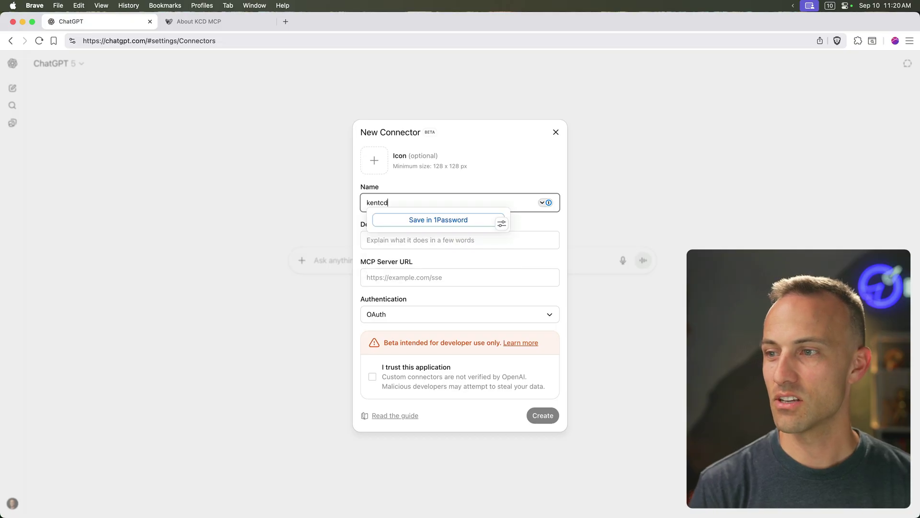
type("odds.com")
key("Tab")
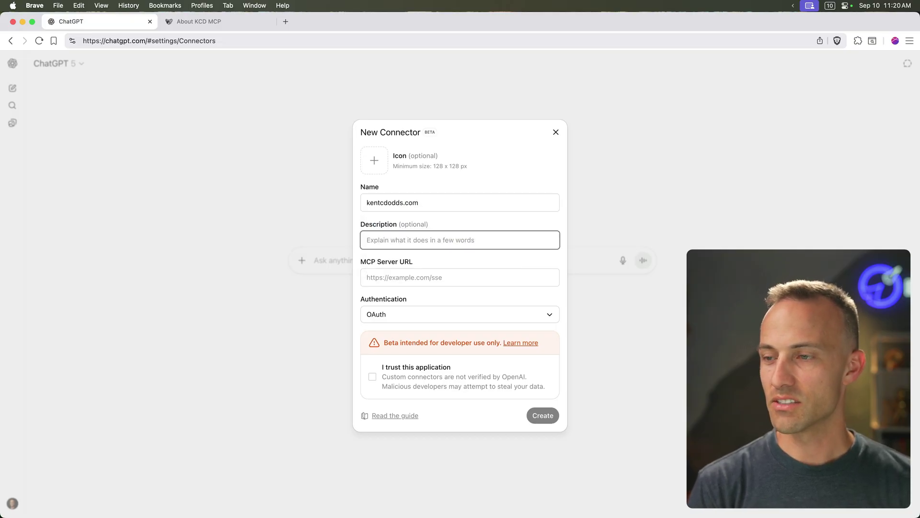
type("Blog posts")
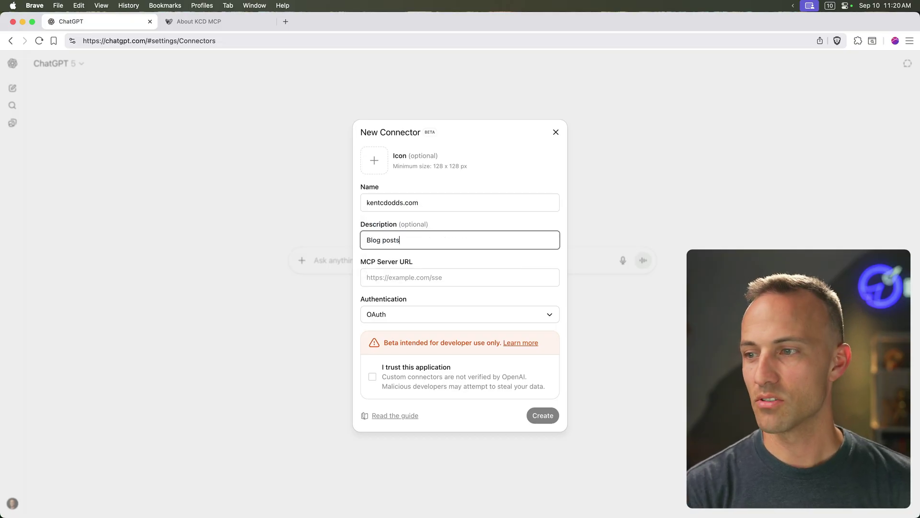
type(" and content from kentcdodds.com")
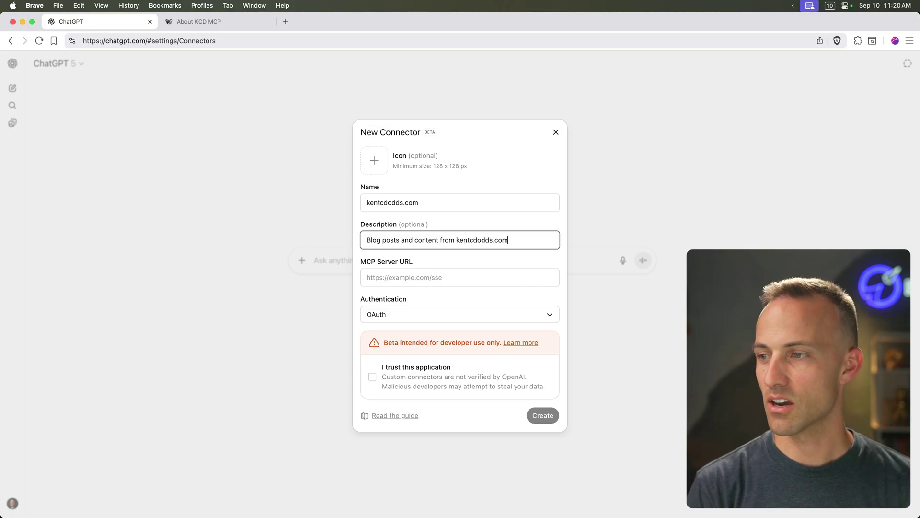
key("Tab")
type("https://")
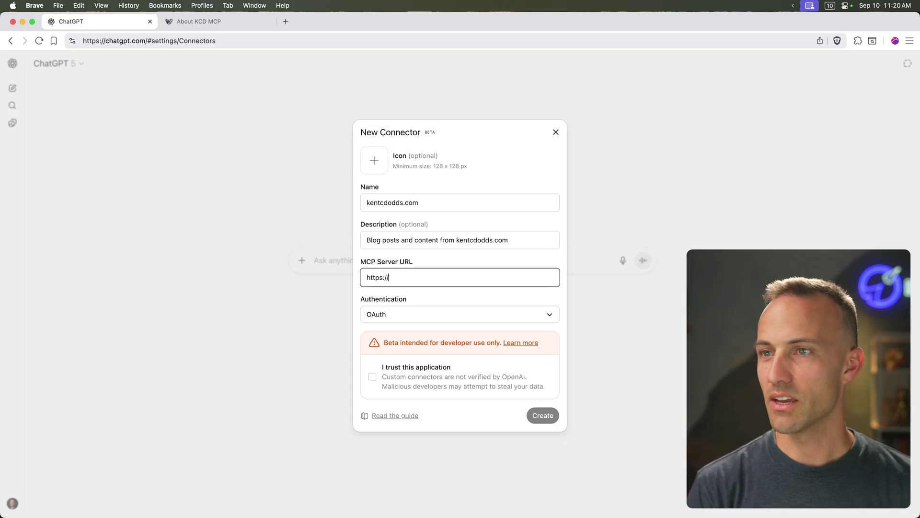
key("ctrl+Tab")
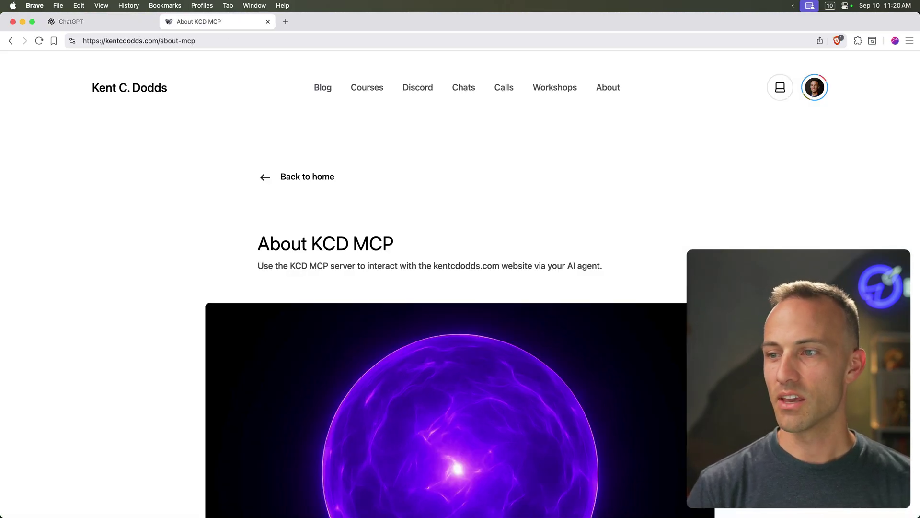
scroll(343, 175, "down", 12)
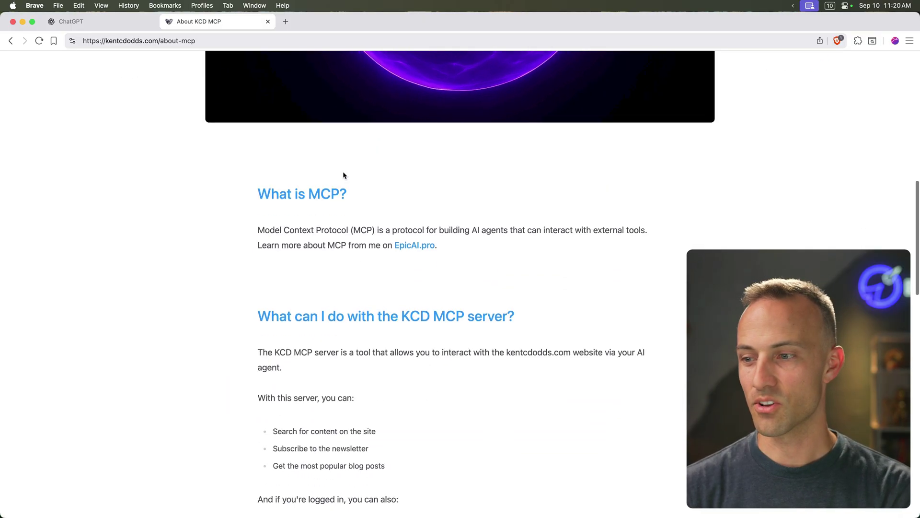
scroll(356, 169, "down", 8)
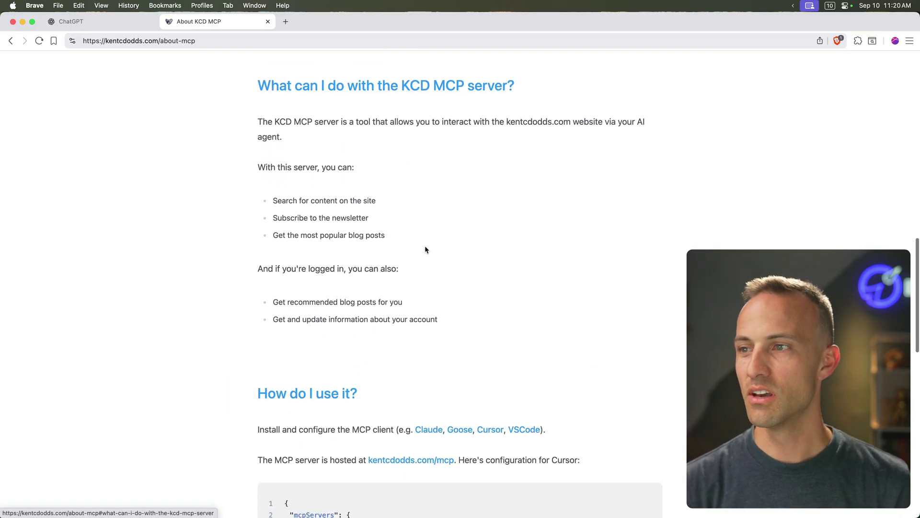
scroll(349, 238, "down", 5)
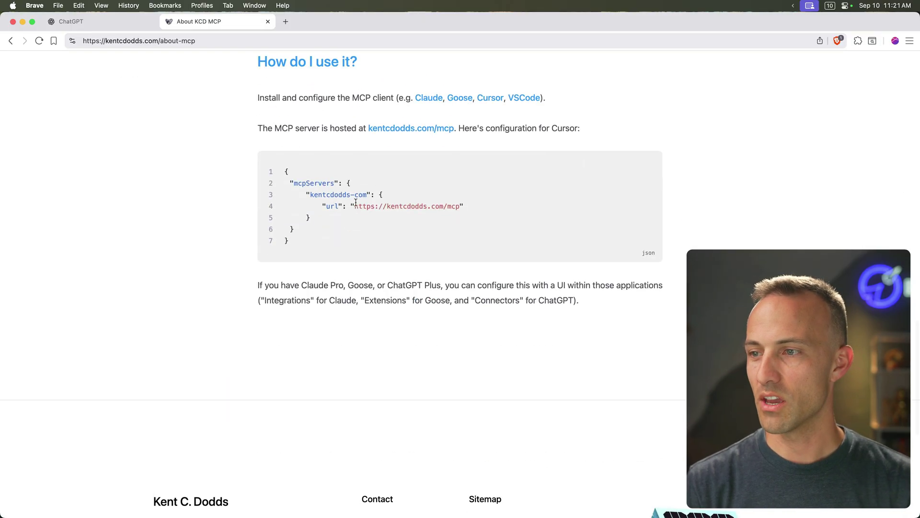
left_click_drag(355, 206, 464, 206)
key("super+c")
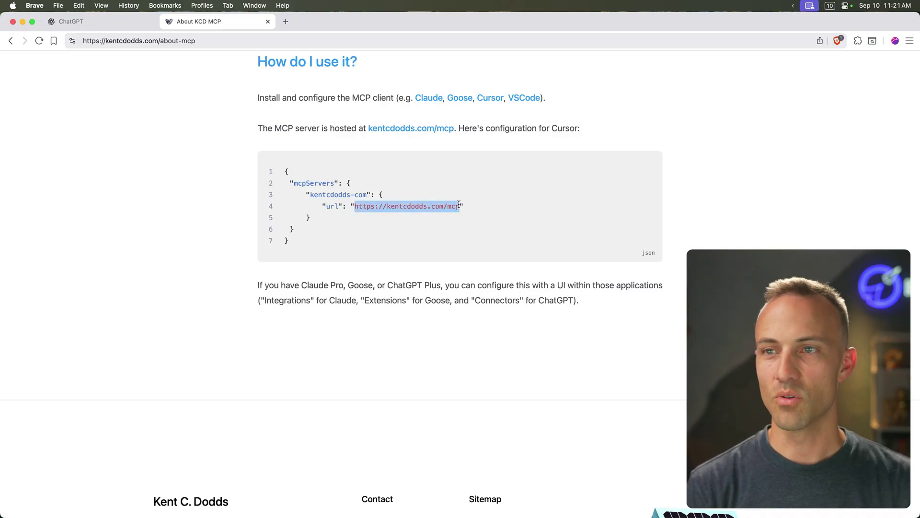
key("super+alt+Left")
key("super+v")
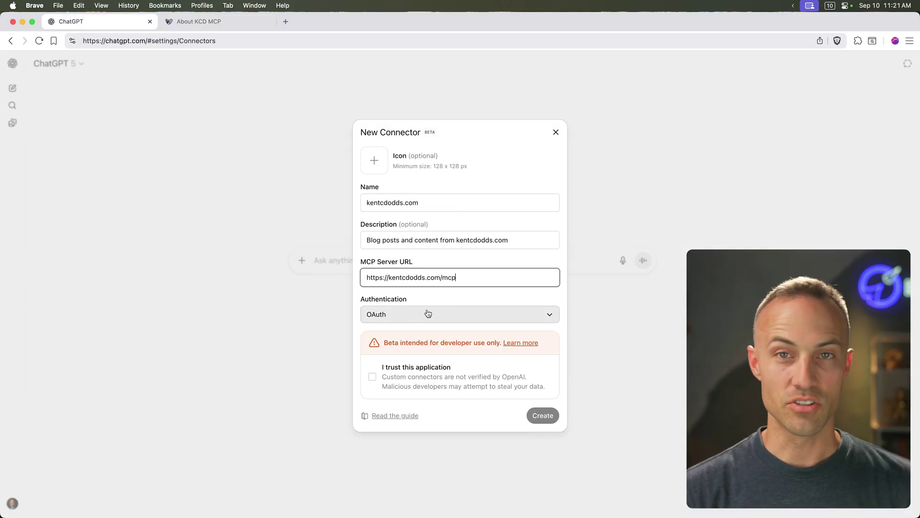
Tick 'I trust this application' and create the kentcdodds.com connector.
left_click(373, 377)
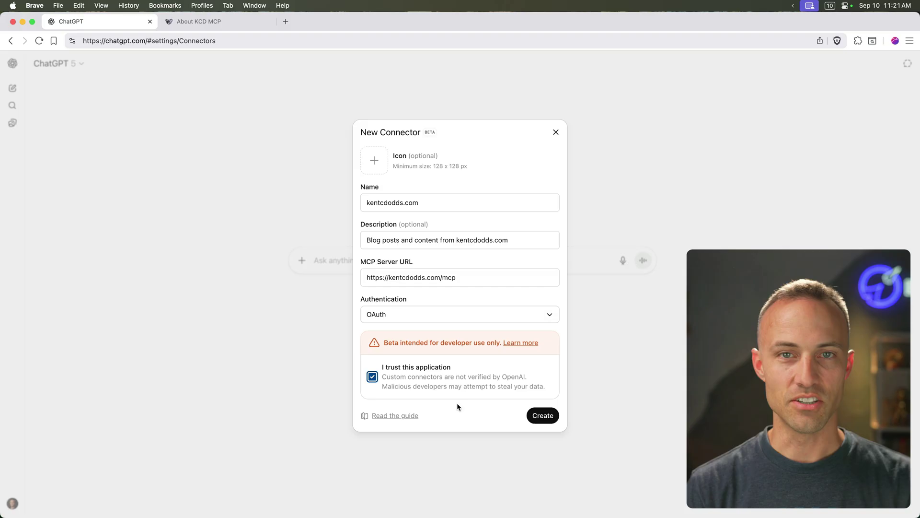
left_click(540, 417)
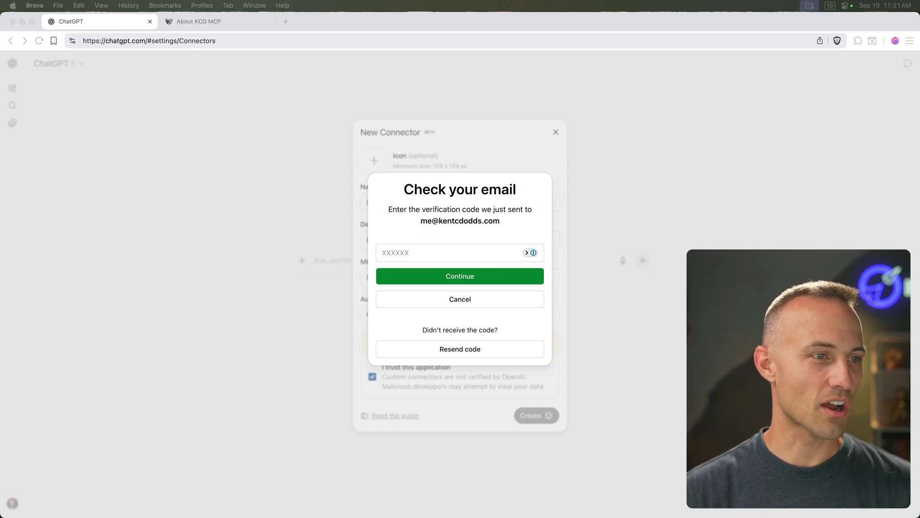
Paste and submit the e-mail verification code so kentcdodds.com shows as connected.
left_click(436, 240)
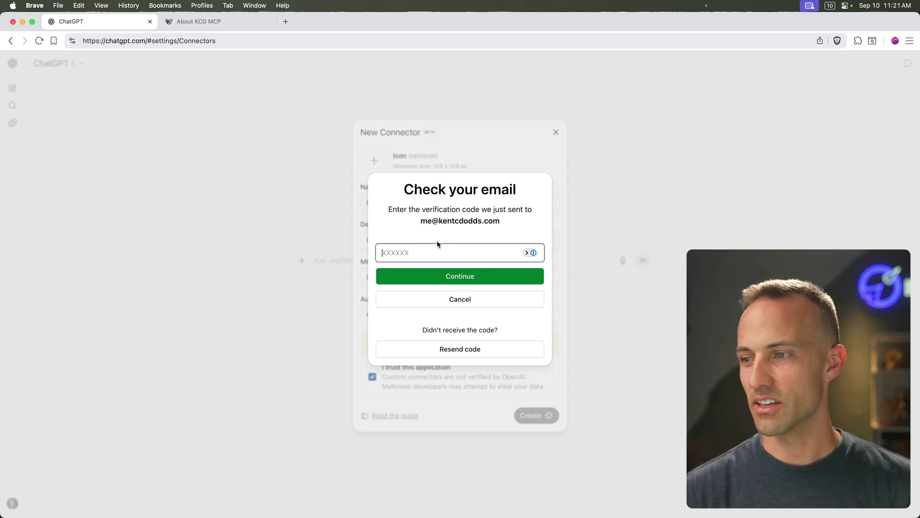
key("super+v")
left_click(457, 282)
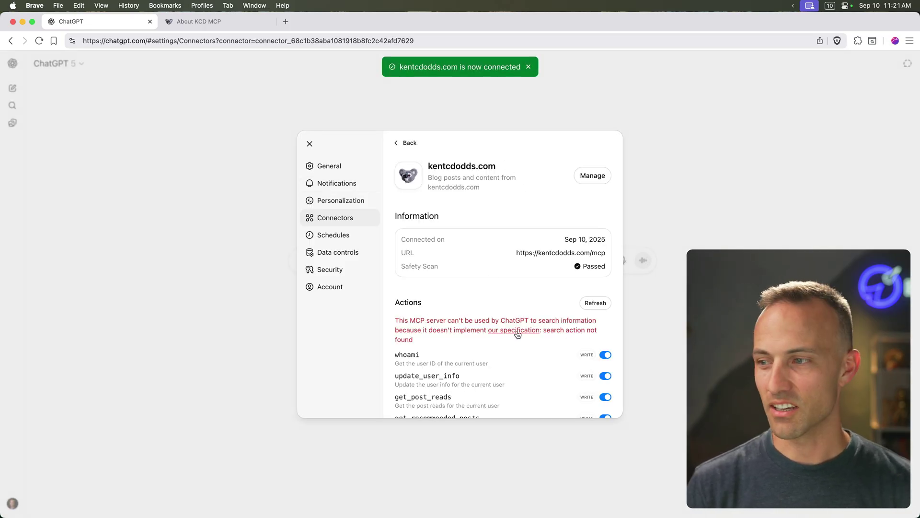
left_click_drag(424, 320, 549, 320)
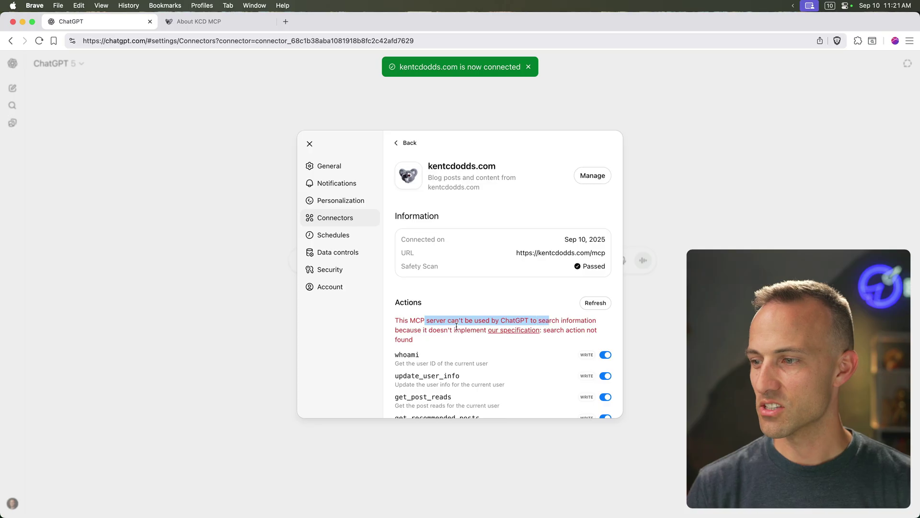
left_click(516, 333, "super")
key("ctrl+Tab")
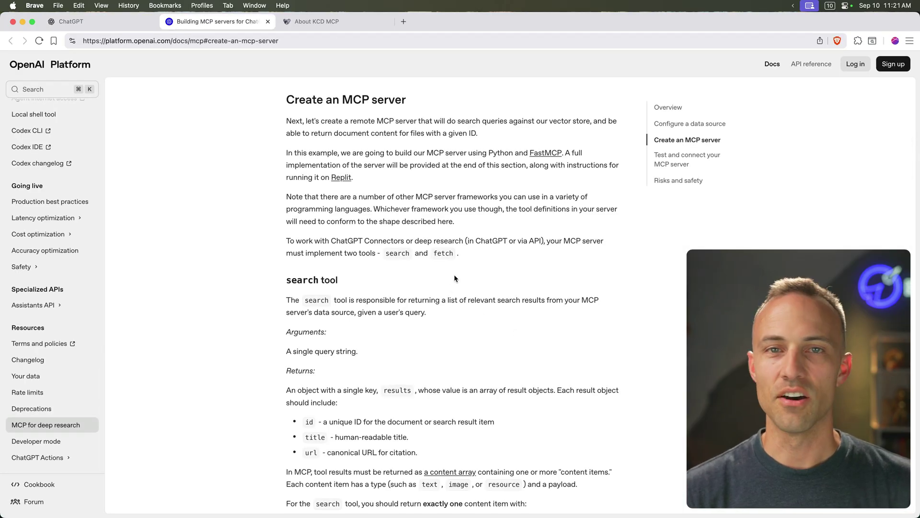
scroll(478, 271, "up", 5)
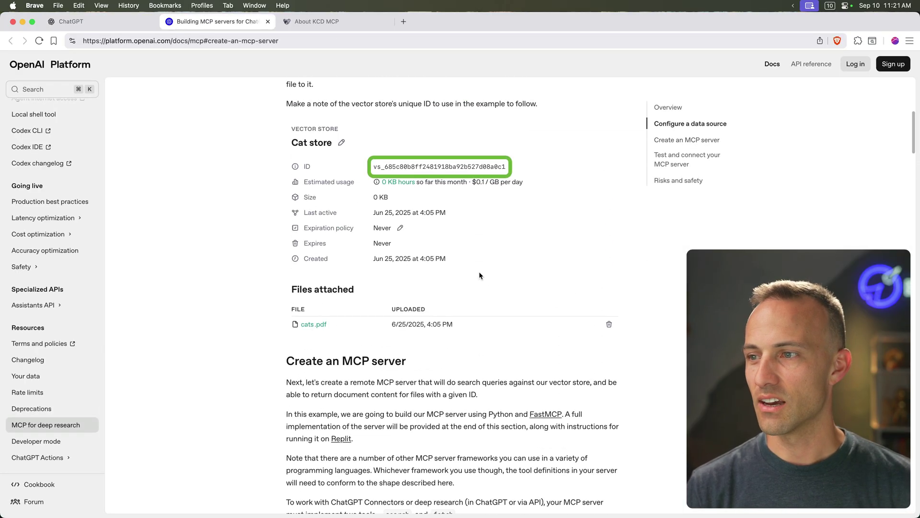
scroll(479, 276, "down", 15)
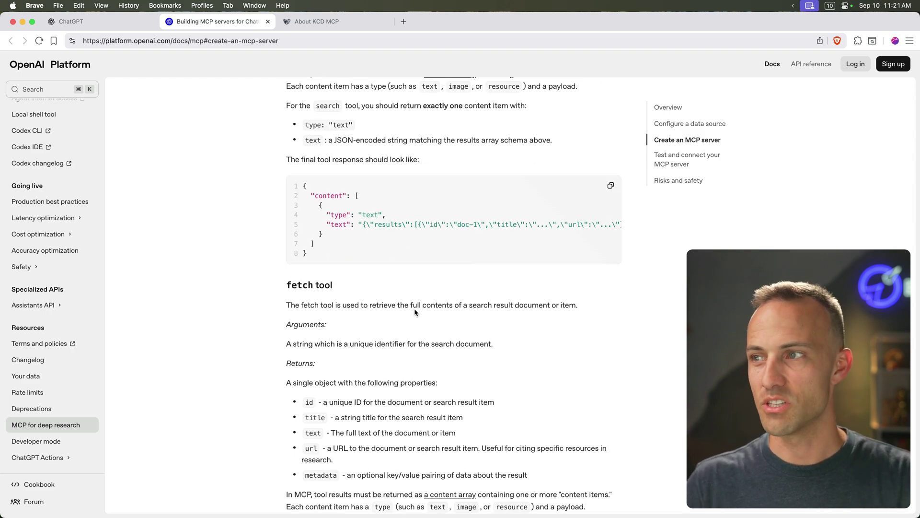
scroll(414, 309, "up", 4)
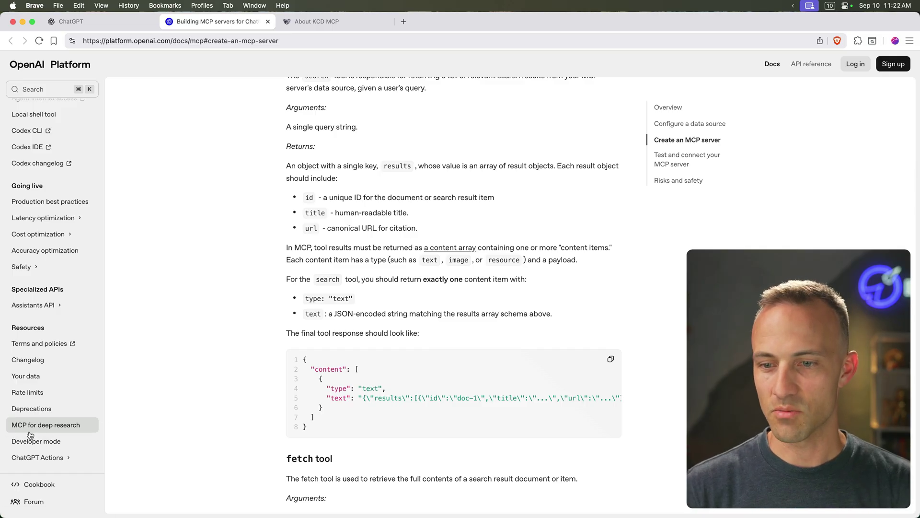
key("super+1")
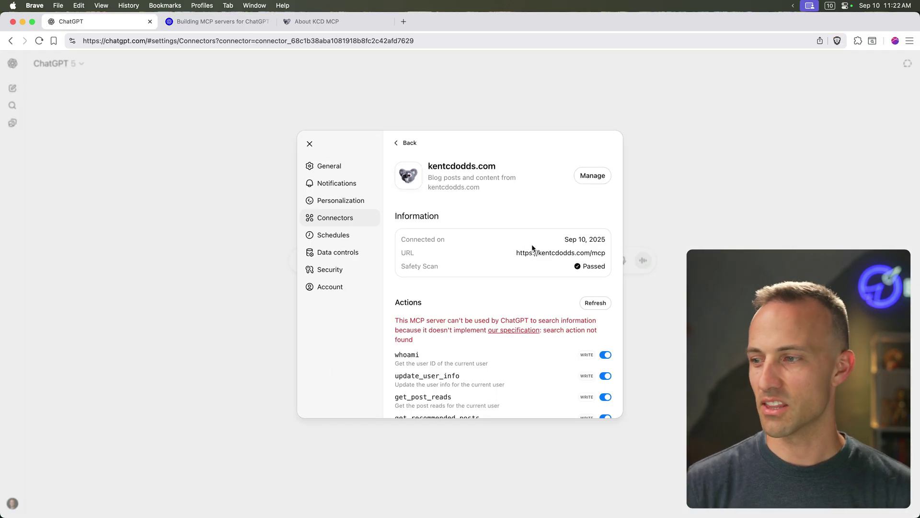
scroll(532, 248, "down", 3)
scroll(531, 245, "up", 3)
scroll(531, 242, "down", 3)
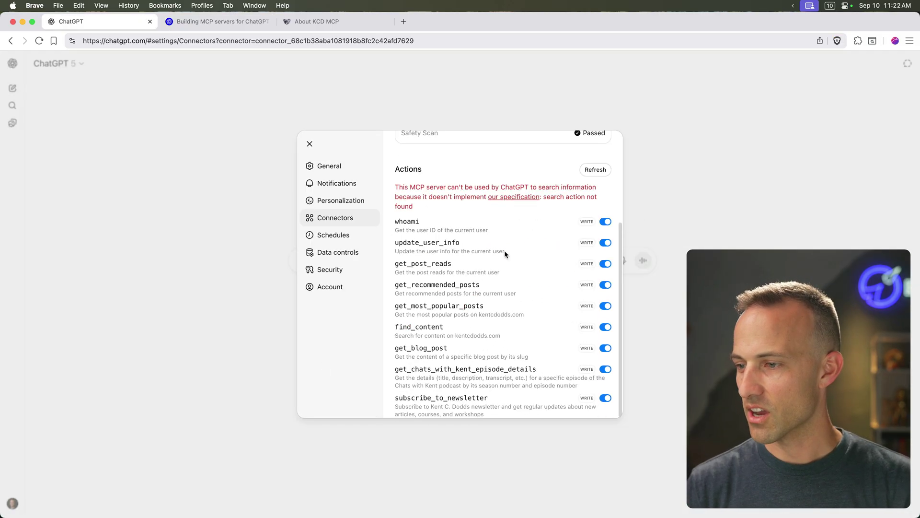
scroll(479, 243, "up", 3)
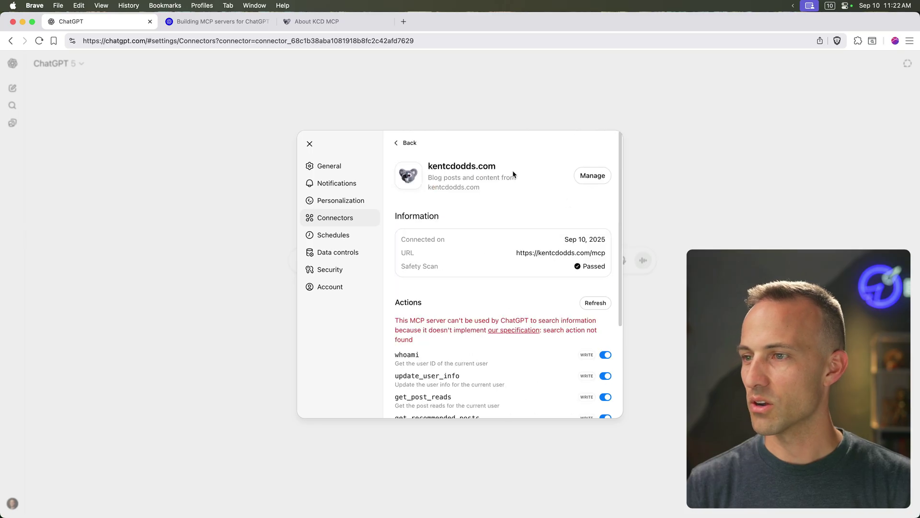
Leave Settings and switch a new chat into Developer Mode.
left_click(310, 144)
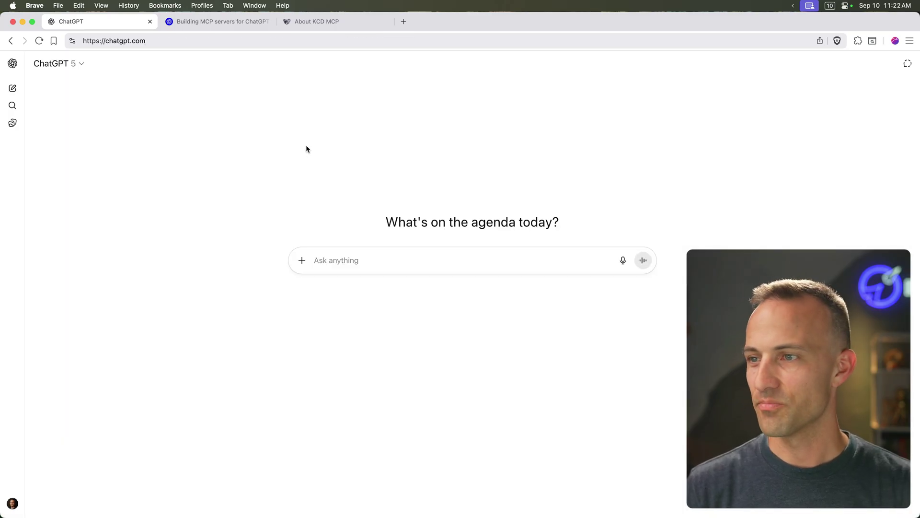
left_click(301, 260)
mouse_move(325, 377)
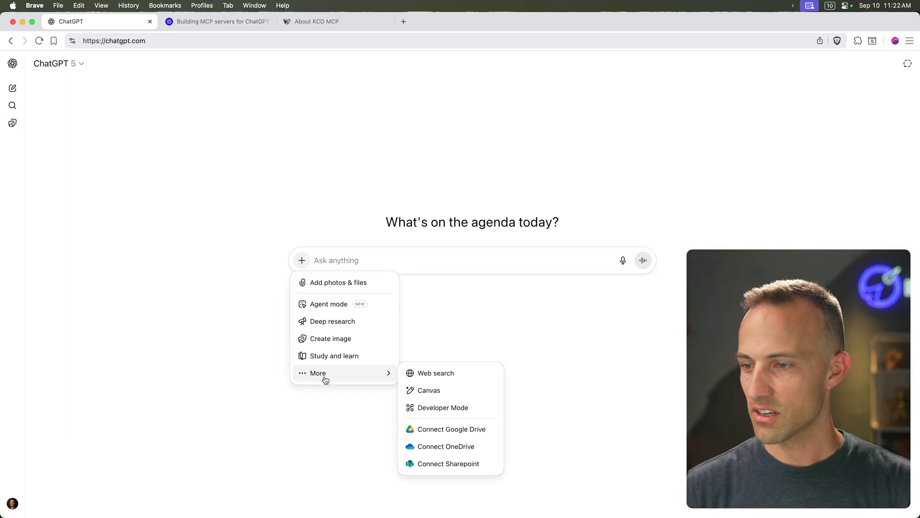
left_click(428, 408)
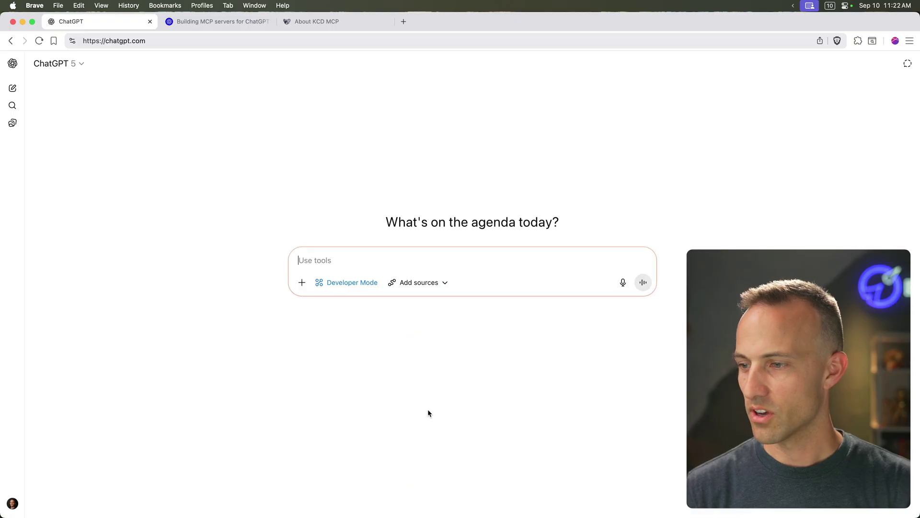
Enable kentcdodds.com as a source and dictate a question about the MCP server.
left_click(416, 284)
left_click(498, 305)
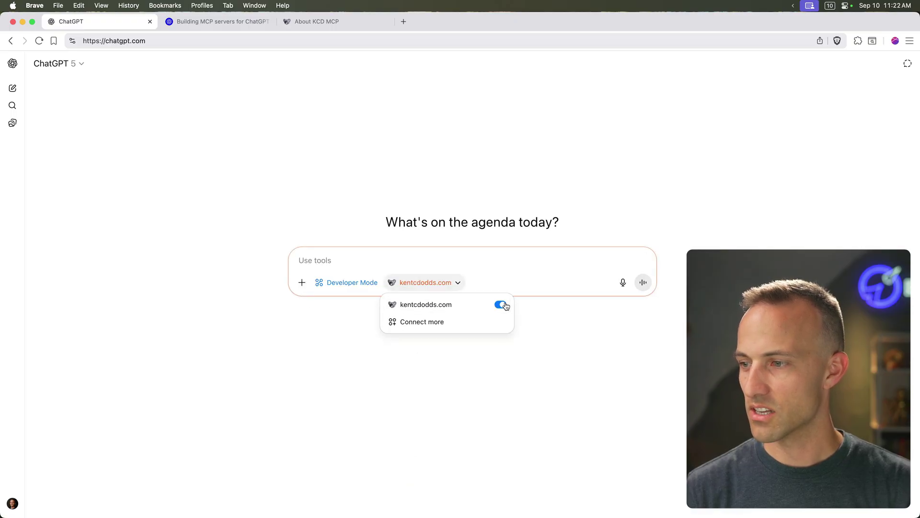
left_click(385, 259)
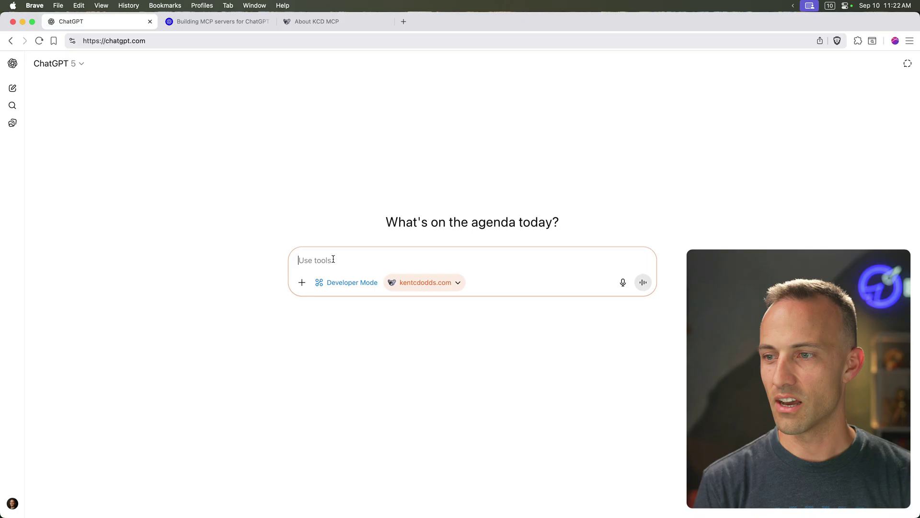
key("fn")
key("fn")
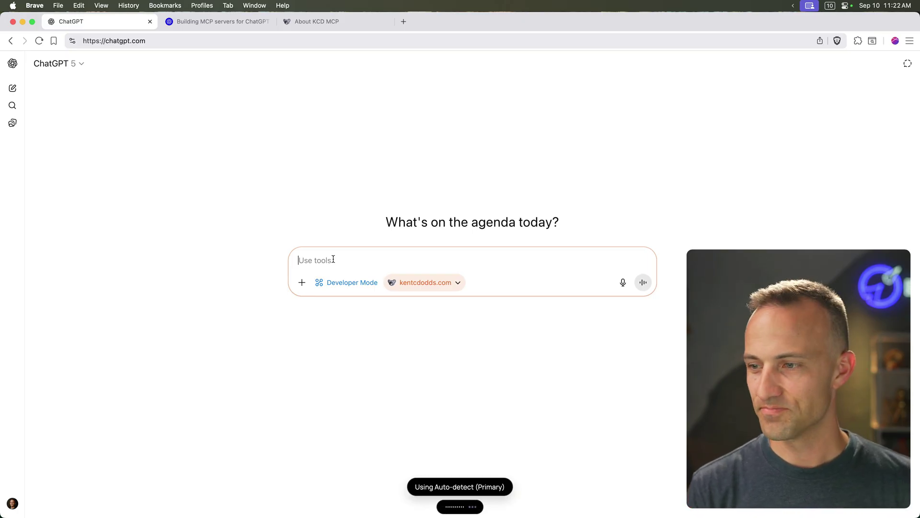
key("fn")
Send the capabilities question, then the request for popular posts and an unread recommendation.
key("Return")
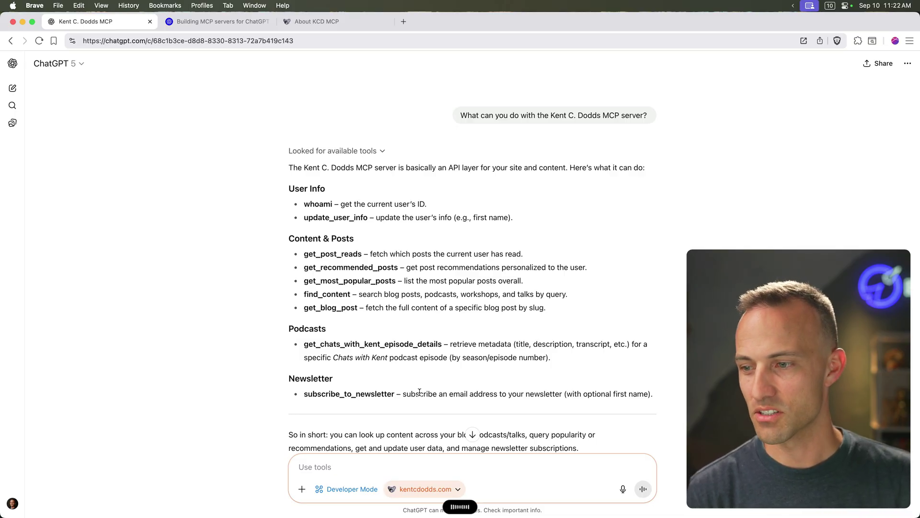
key("Return")
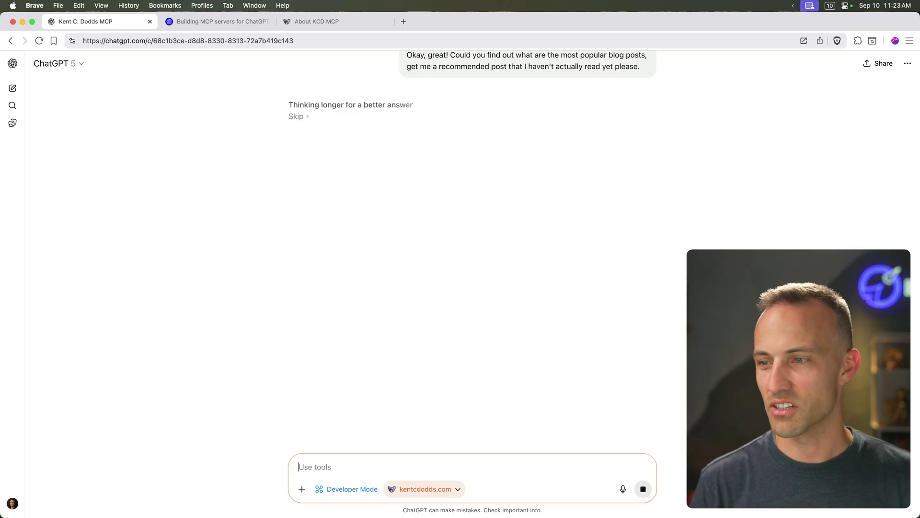
Dictate a request to change the name to 'Kody was here', fixing Cody to Kody, and skip extended thinking.
key("fn")
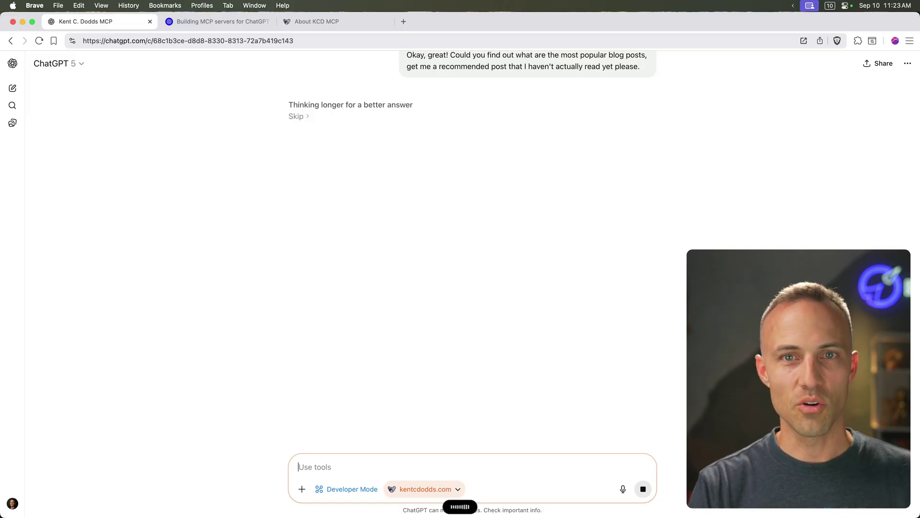
key("fn")
left_click(470, 466)
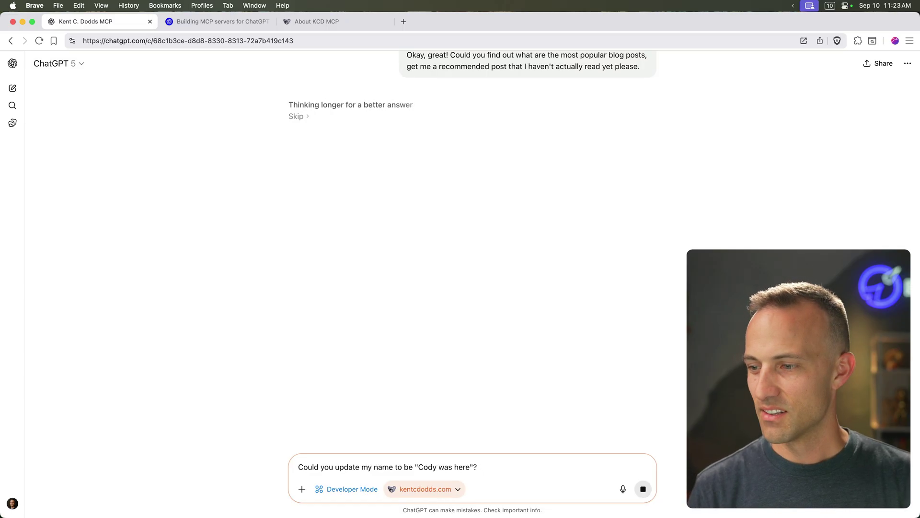
key("shift+Right")
type("K")
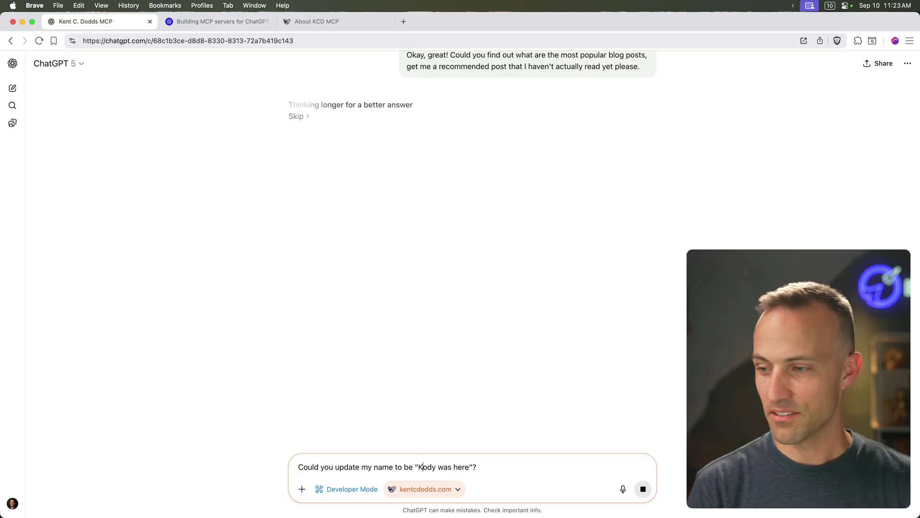
left_click(299, 116)
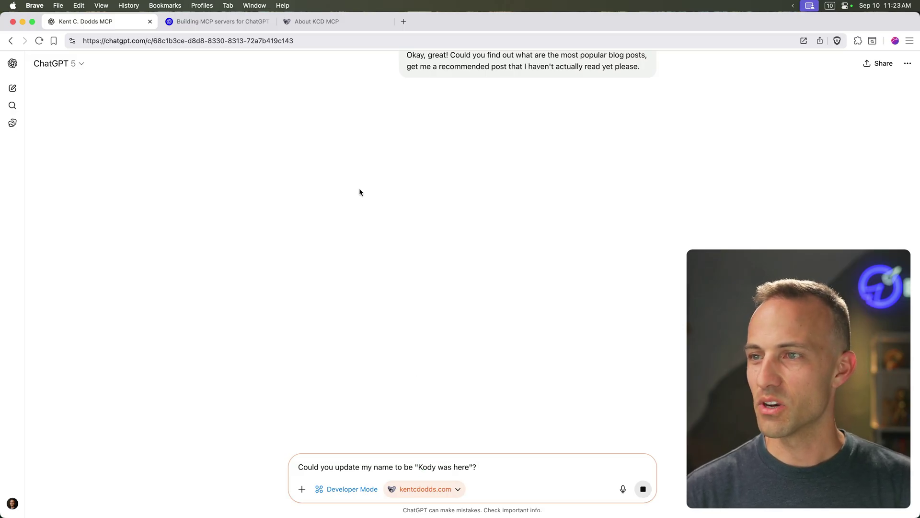
left_click(496, 464)
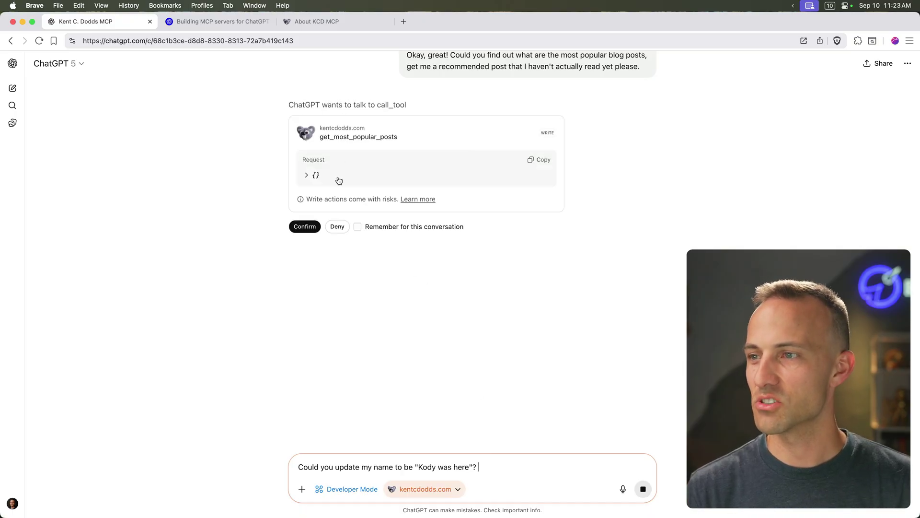
Approve the most-popular-posts tool call and review its request and response.
left_click(304, 226)
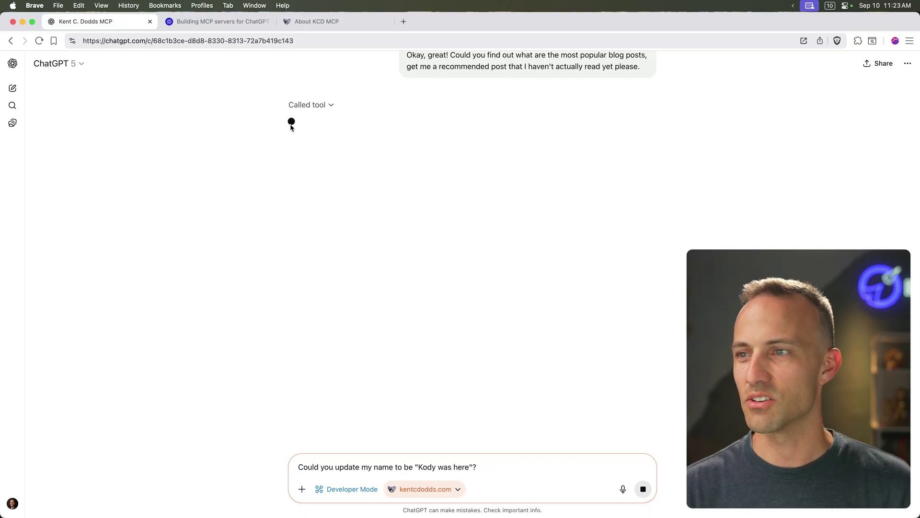
left_click(298, 104)
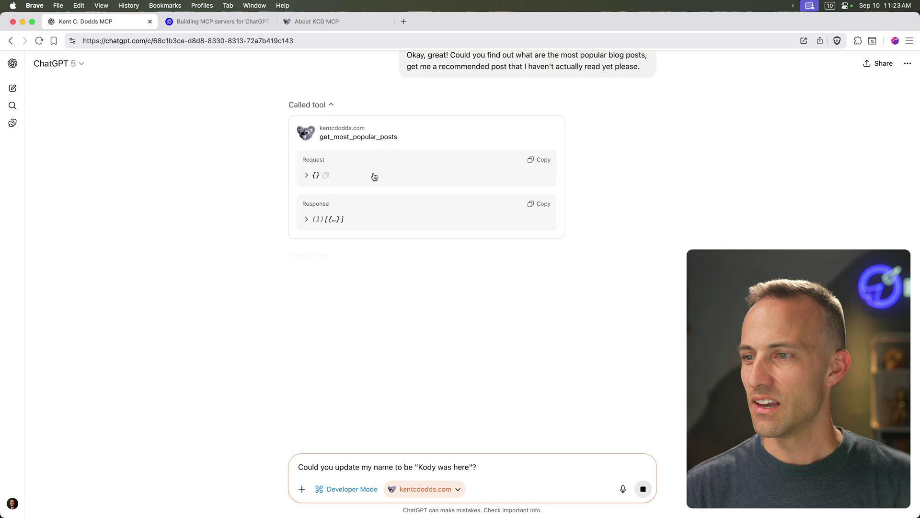
left_click(325, 107)
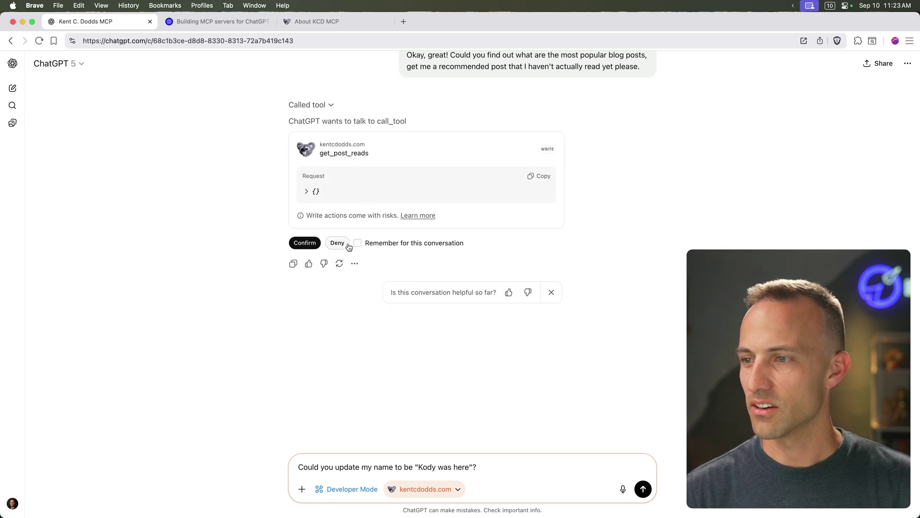
Approve the read-posts and recommended-posts calls with Remember ticked, then send the name-change request.
left_click(304, 244)
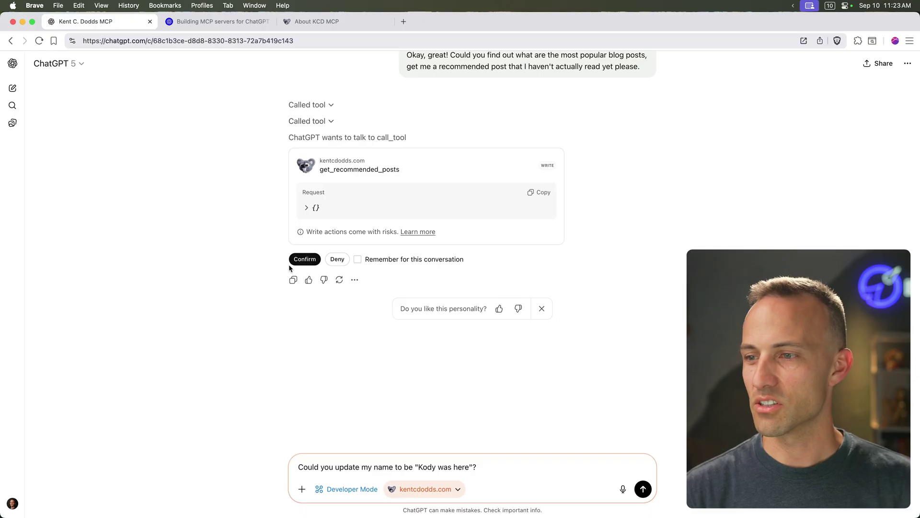
left_click(358, 259)
left_click(304, 259)
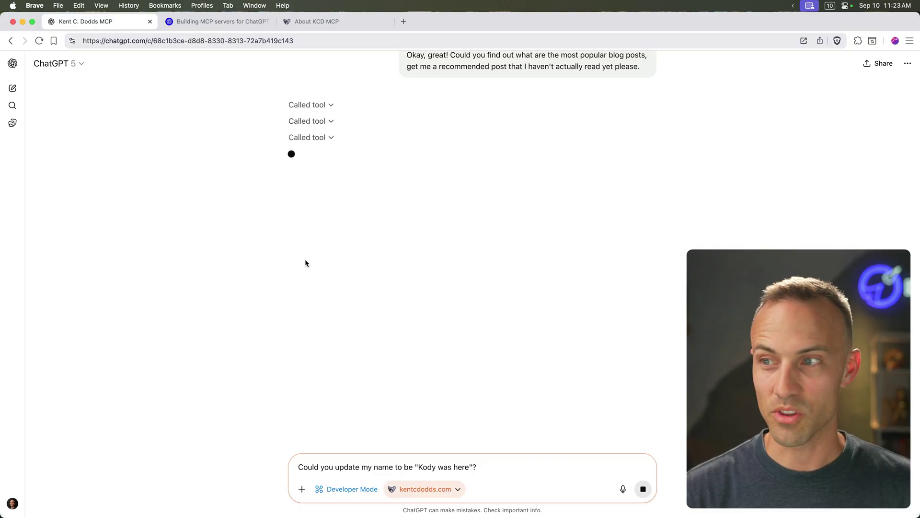
left_click(307, 138)
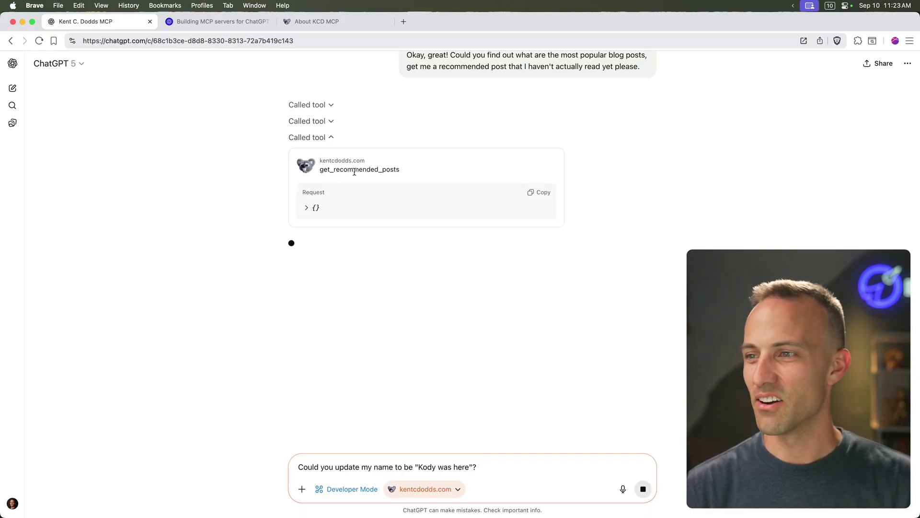
left_click(303, 138)
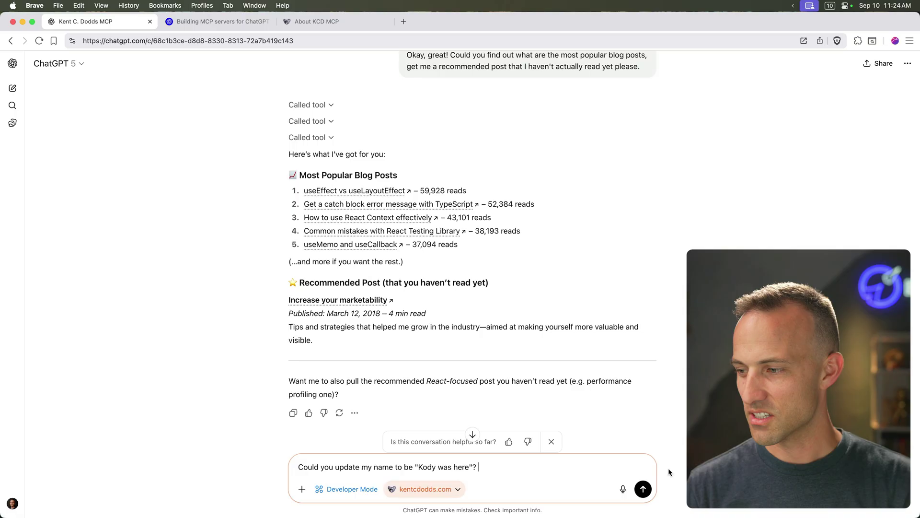
left_click(645, 489)
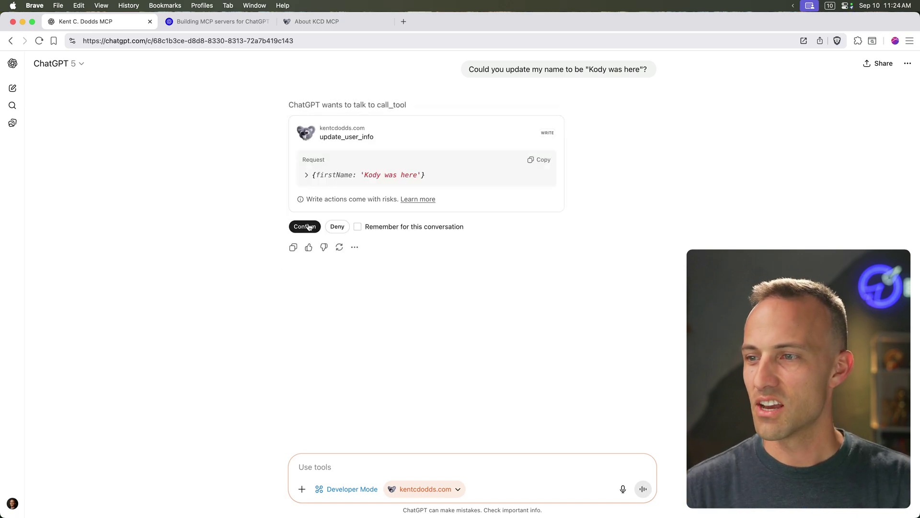
Confirm the update_user_info call setting firstName to 'Kody was here'.
left_click(306, 227)
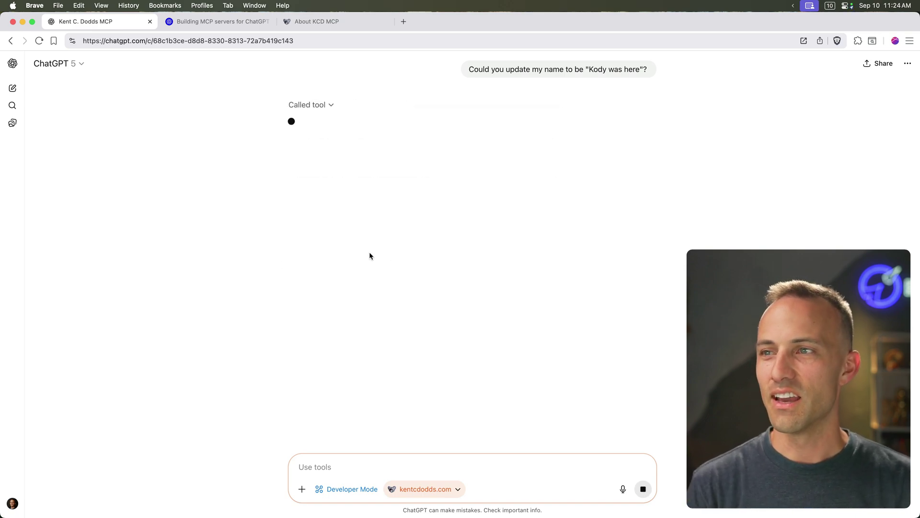
Load kentcdodds.com/me in the About KCD MCP tab to check the profile's first name.
key("super+3")
key("super+l")
key("Right")
key("alt+shift+Left")
key("alt+shift+Left")
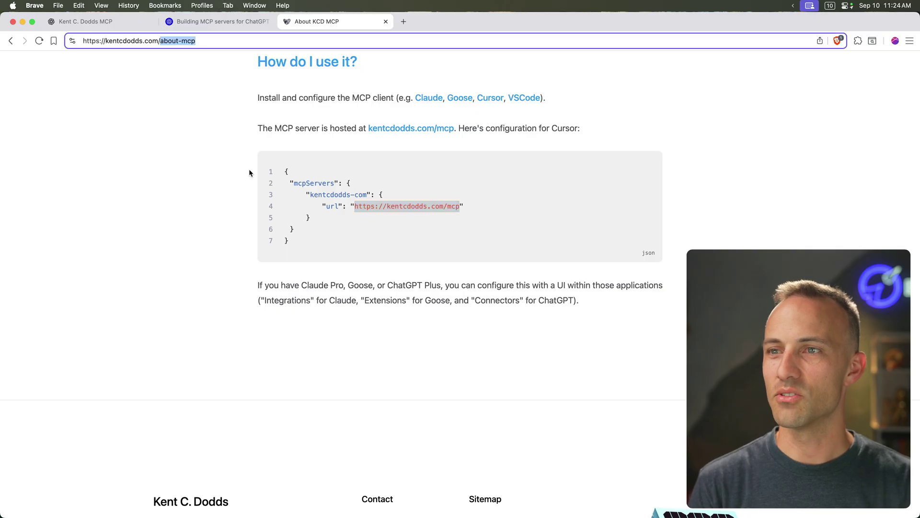
type("me")
key("Return")
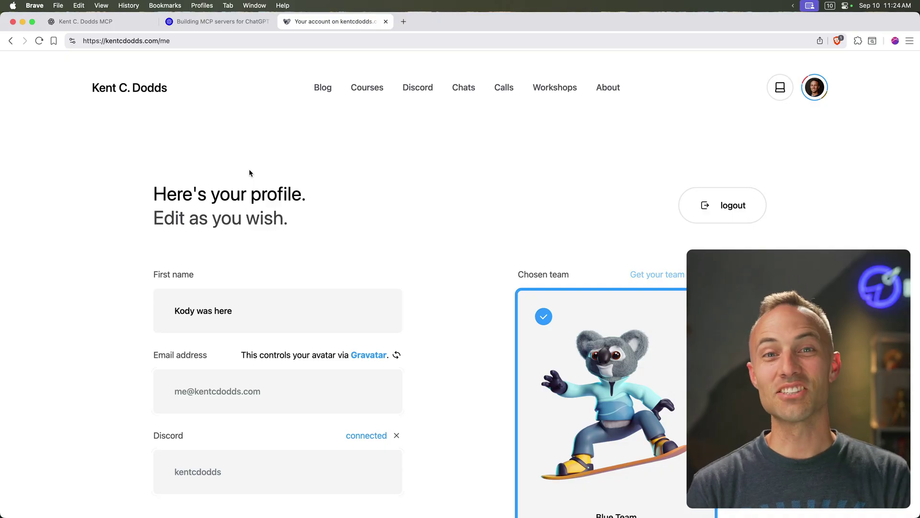
Review ChatGPT's confirmation, then start entering epicai.pro/c in a new browser tab.
key("super+1")
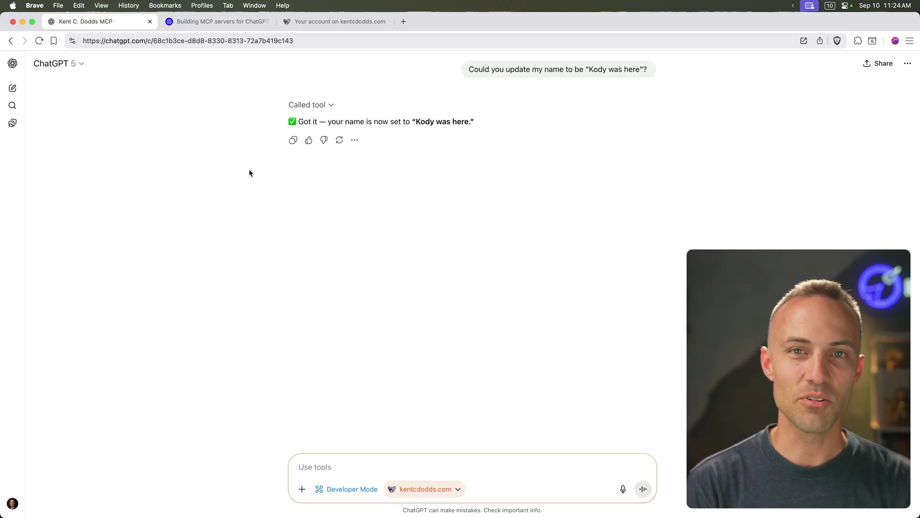
key("super+t")
type("epicai.pro/")
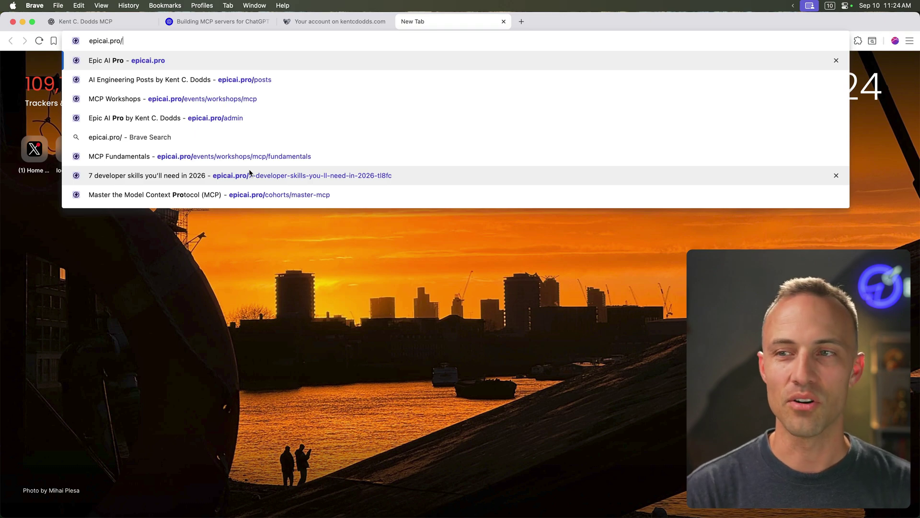
type("c")
Load Epic AI's cohorts/master-mcp page and look over the $525 September 22–October 3 cohort.
key("Return")
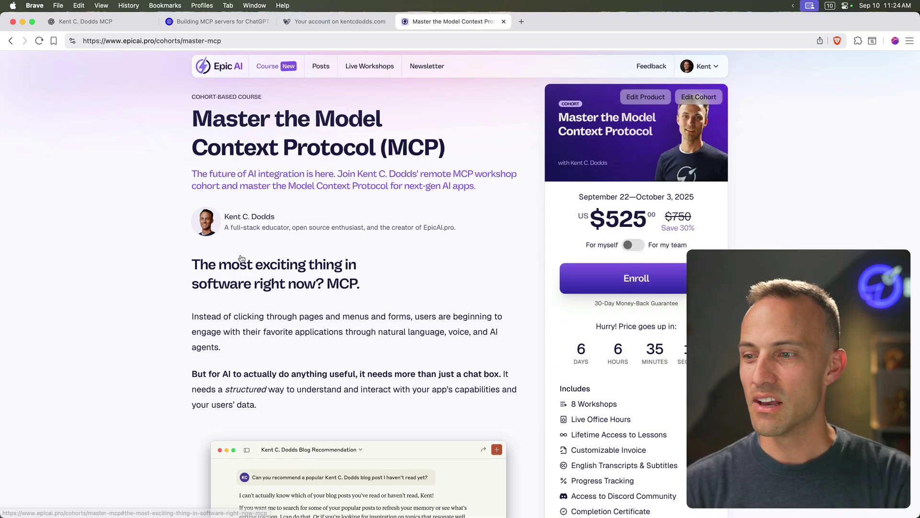
scroll(242, 259, "down", 10)
scroll(242, 259, "down", 20)
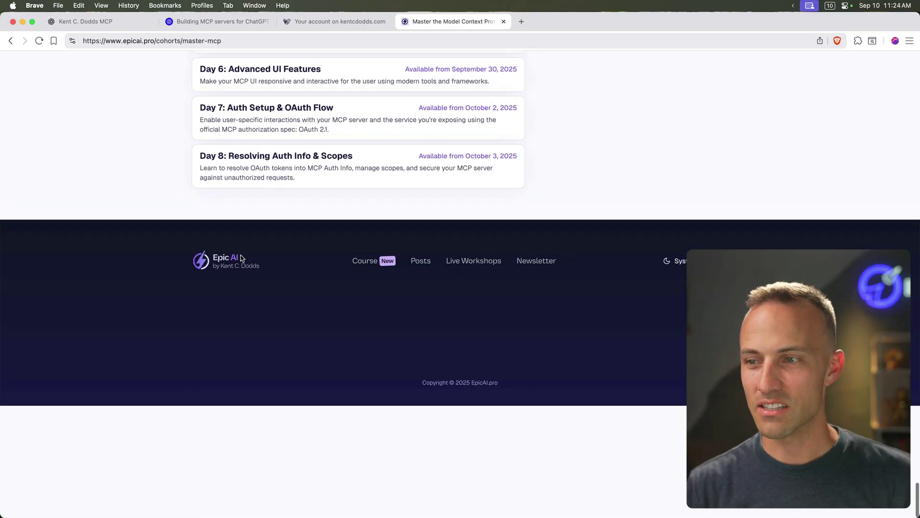
scroll(240, 255, "up", 20)
scroll(241, 255, "up", 15)
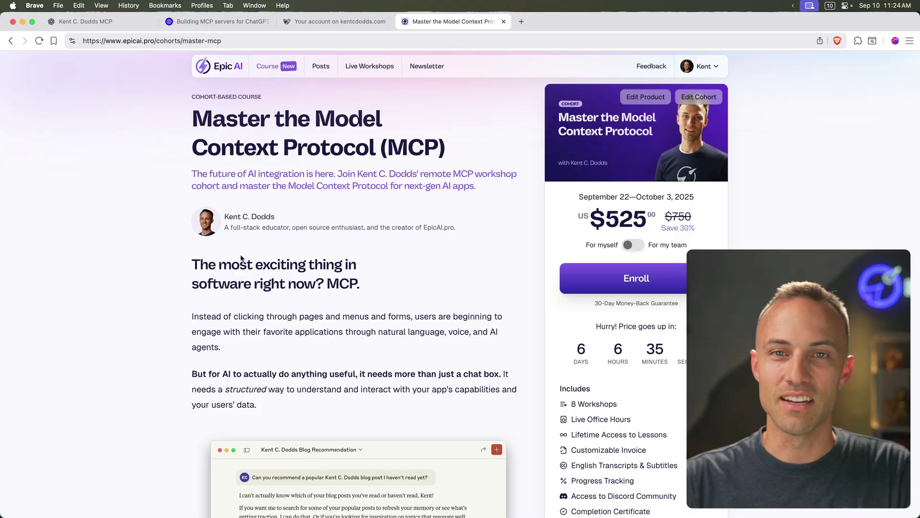